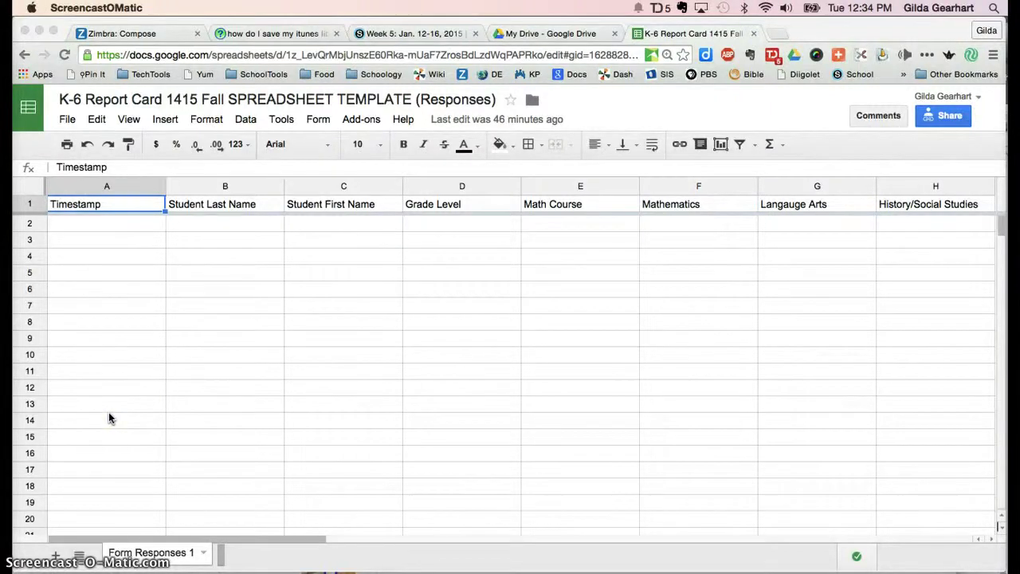
Start a copy of the K-6 report card responses spreadsheet and remove "SPREADSHEET TEMPLATE" from the copy's name
click(113, 390)
click(127, 338)
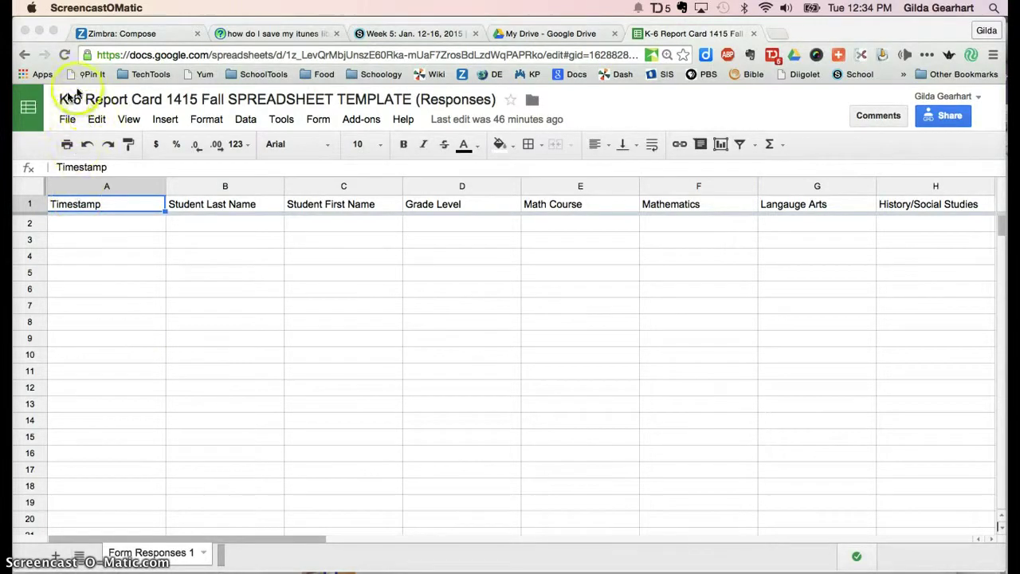
click(66, 120)
click(66, 120)
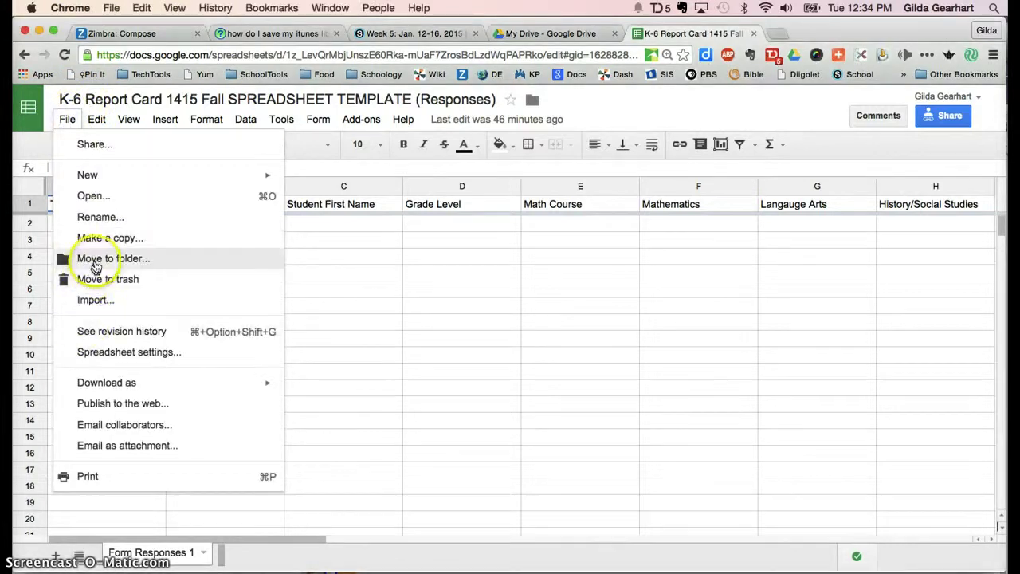
click(94, 238)
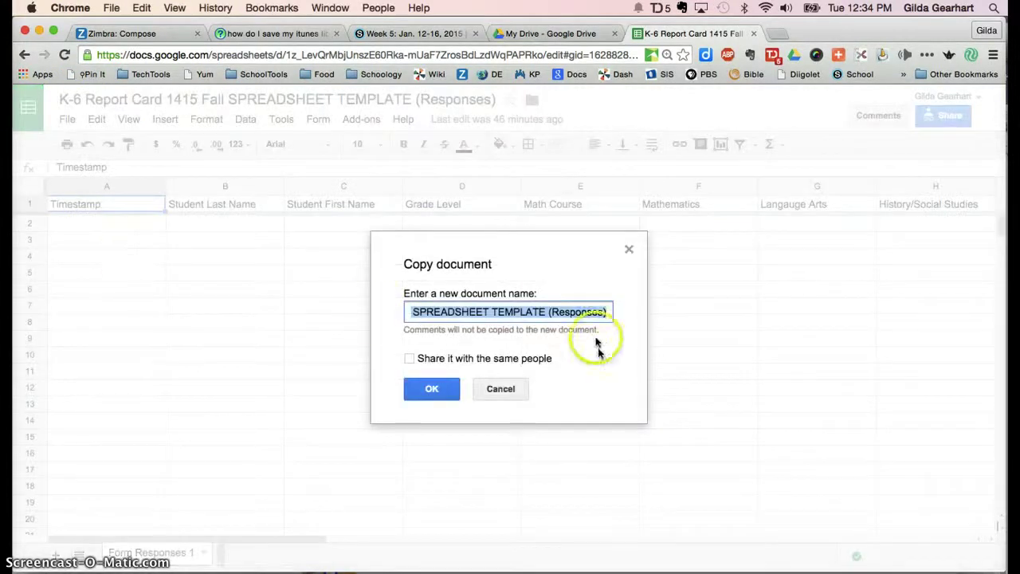
click(542, 312)
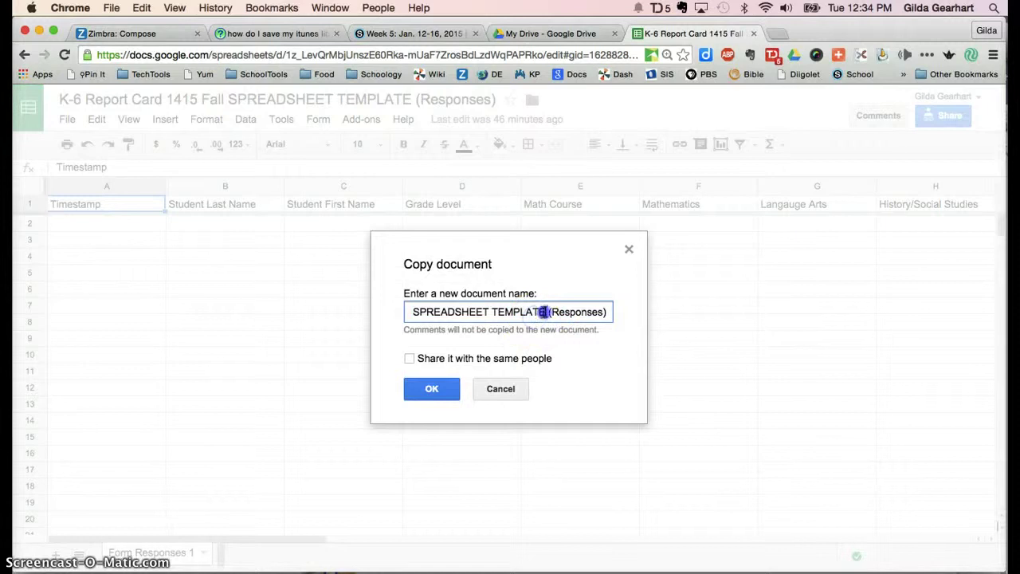
drag(544, 312, 437, 309)
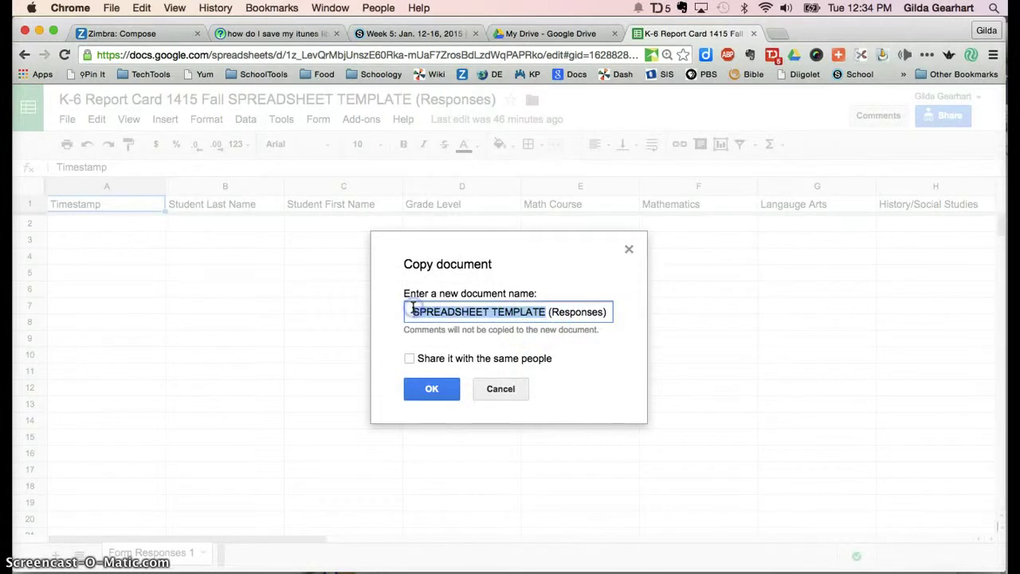
key(BackSpace)
Replace the "Copy of" prefix with the teacher's surname before "K-6 Report Card 1415 Fall (Responses)" and create the copy
click(412, 312)
text(oK-6 Report Card 1415 Fall)
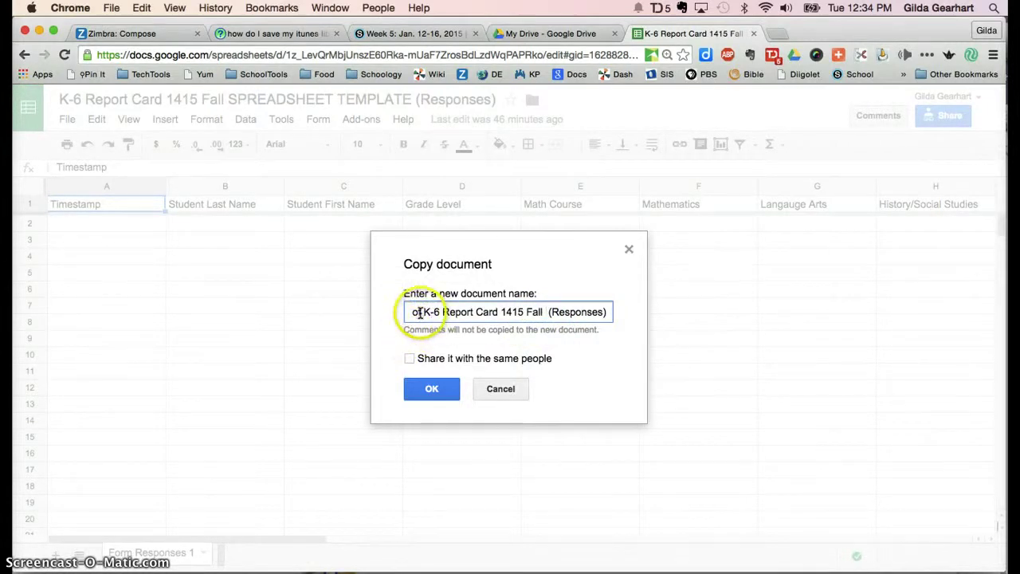
key(BackSpace)
key(BackSpace)
key(BackSpace)
key(BackSpace)
key(BackSpace)
key(BackSpace)
key(BackSpace)
key(BackSpace)
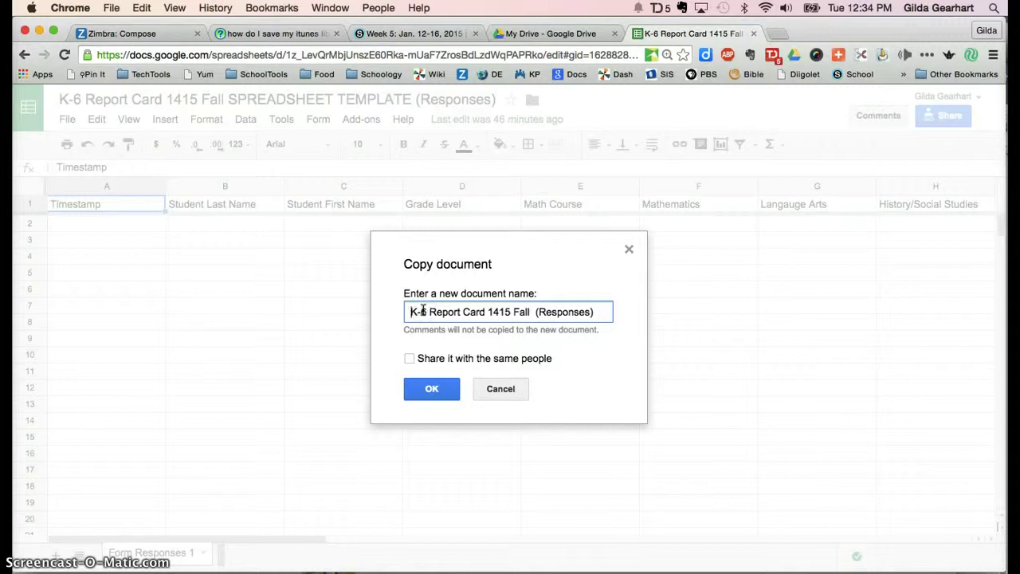
text(Gearhart)
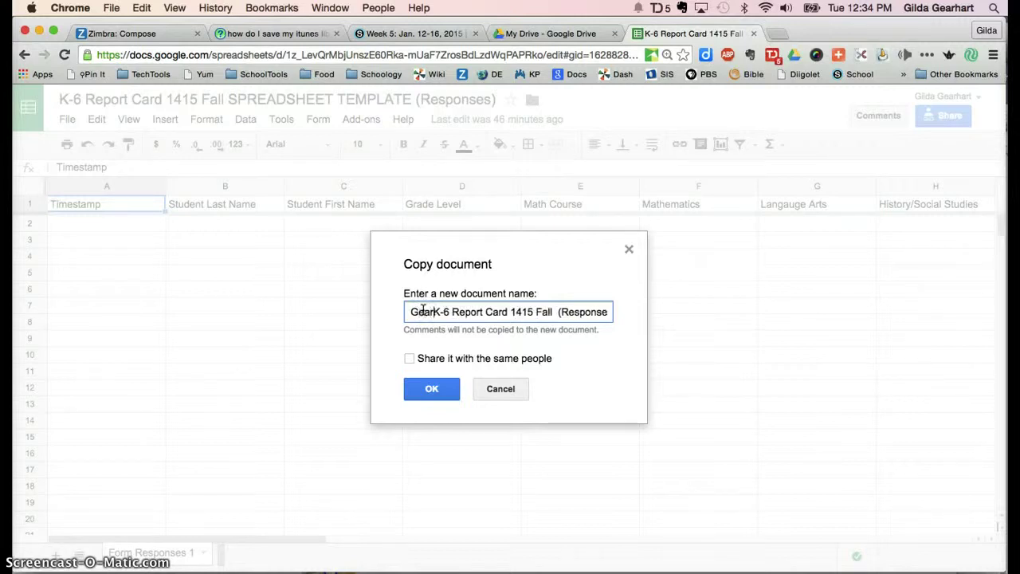
click(423, 388)
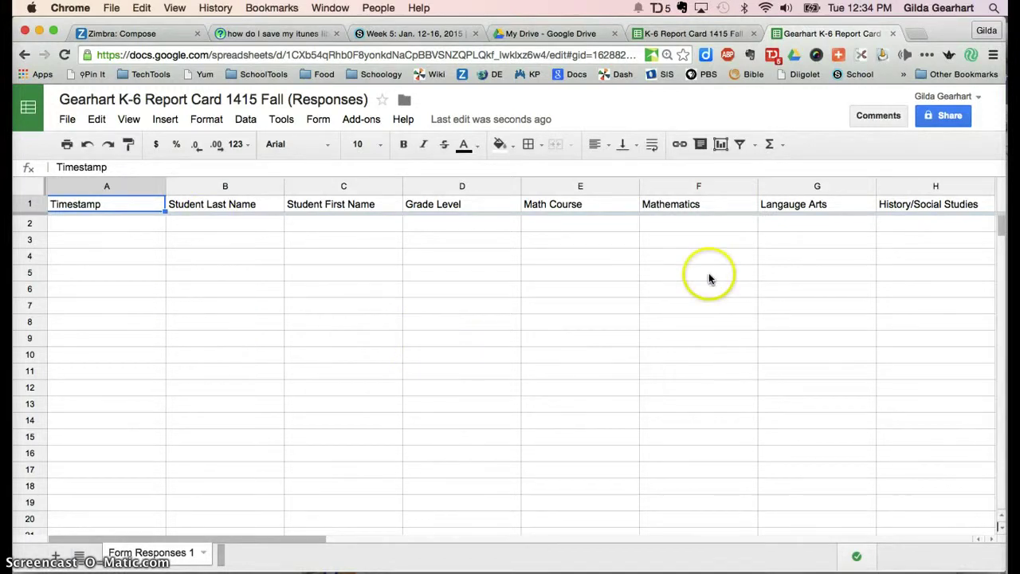
Open the copied spreadsheet's live form and review its questions from the student name fields through Comments
click(320, 122)
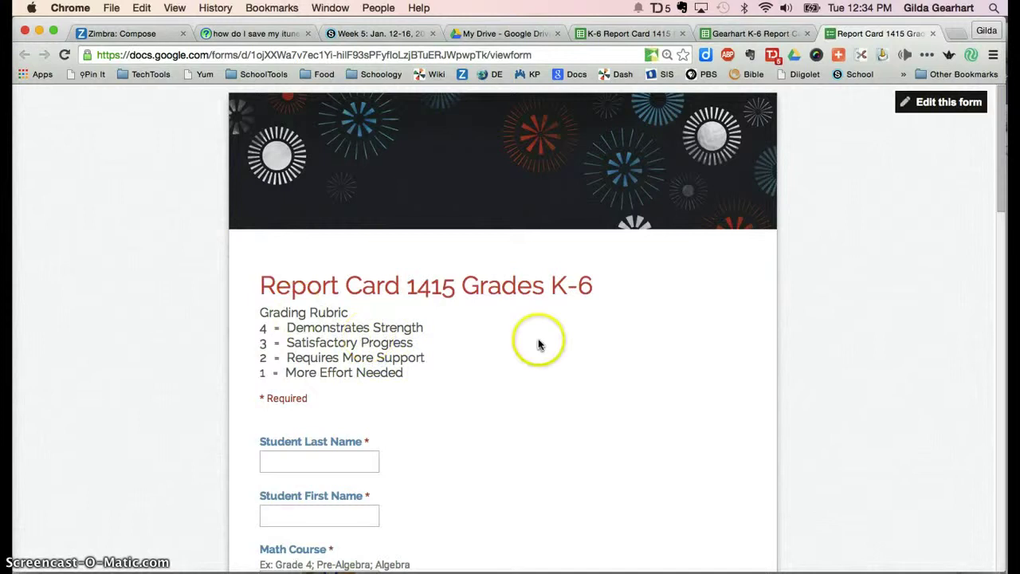
scroll(624, 362, down, 1)
scroll(624, 363, down, 5)
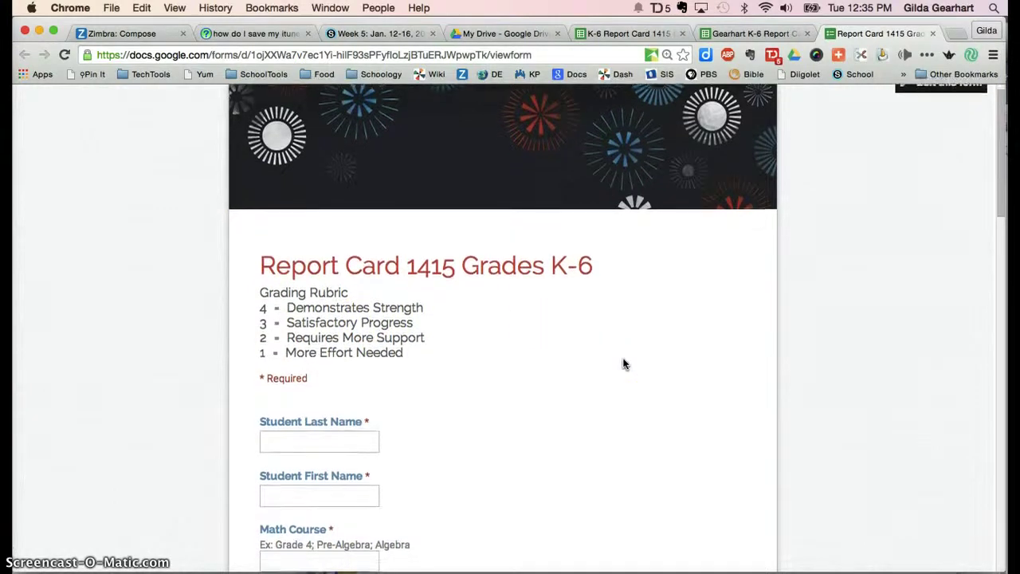
scroll(624, 364, down, 20)
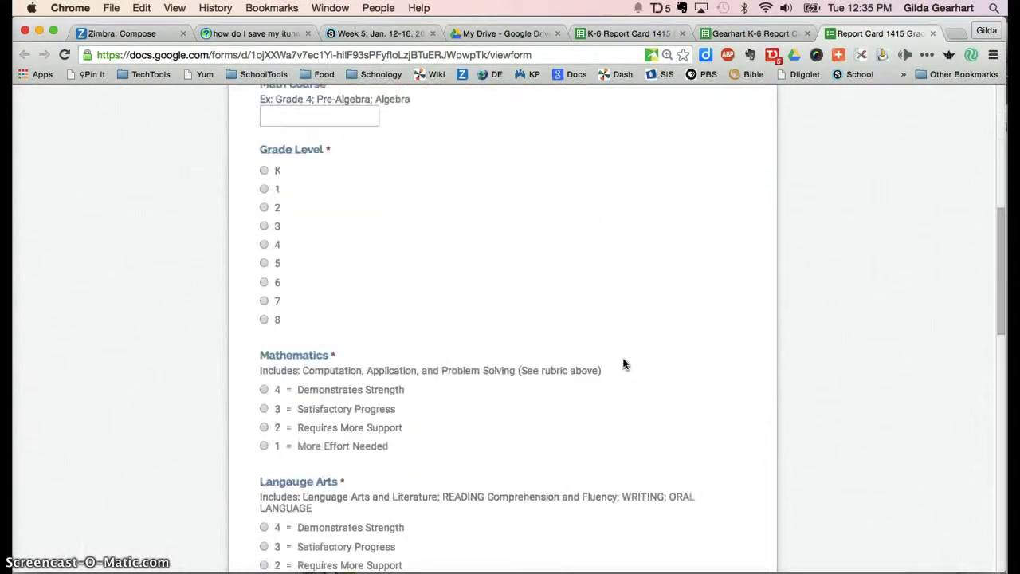
scroll(624, 364, down, 4)
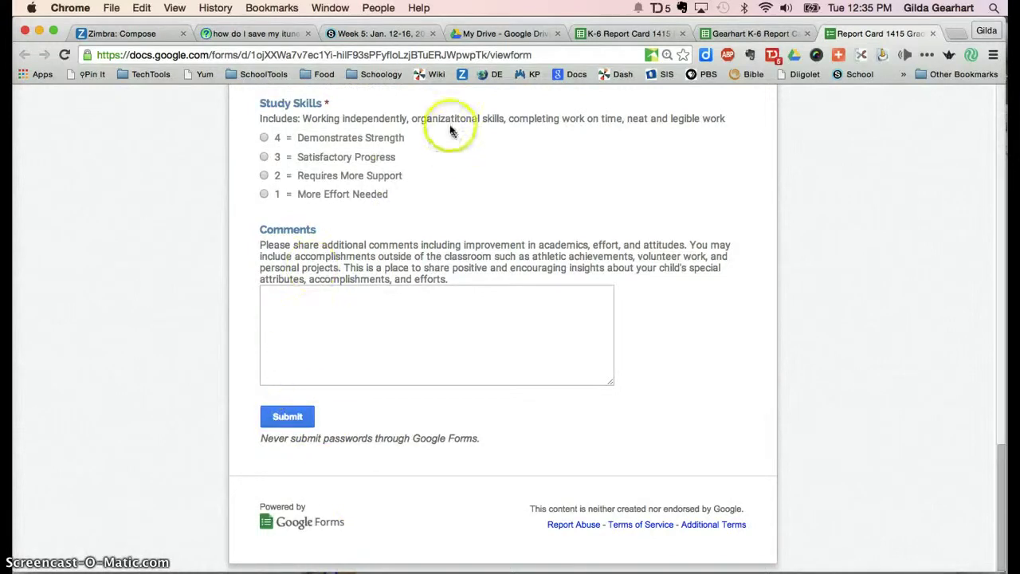
Return to the copied responses spreadsheet and open its linked form for editing
click(729, 34)
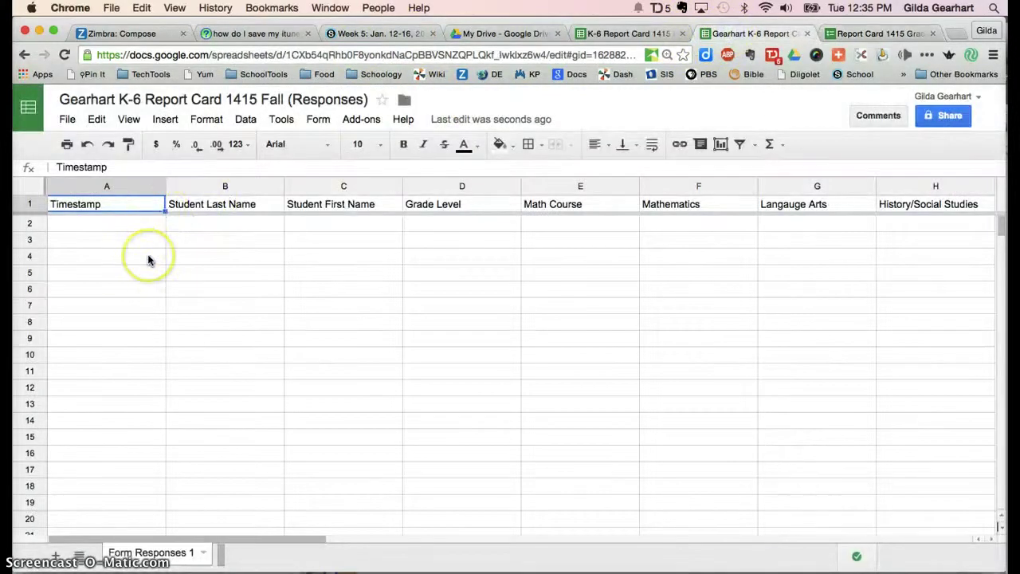
click(318, 120)
click(326, 143)
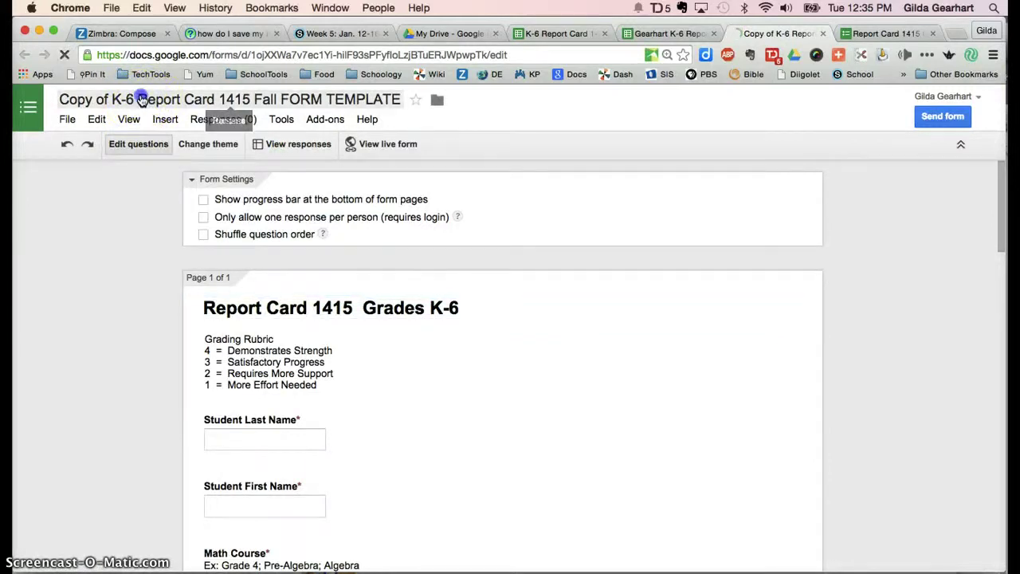
Rename the form to the teacher's surname followed by "K-6 Report Card 1415 Fall", dropping "Copy of" and "FORM TEMPLATE"
click(142, 102)
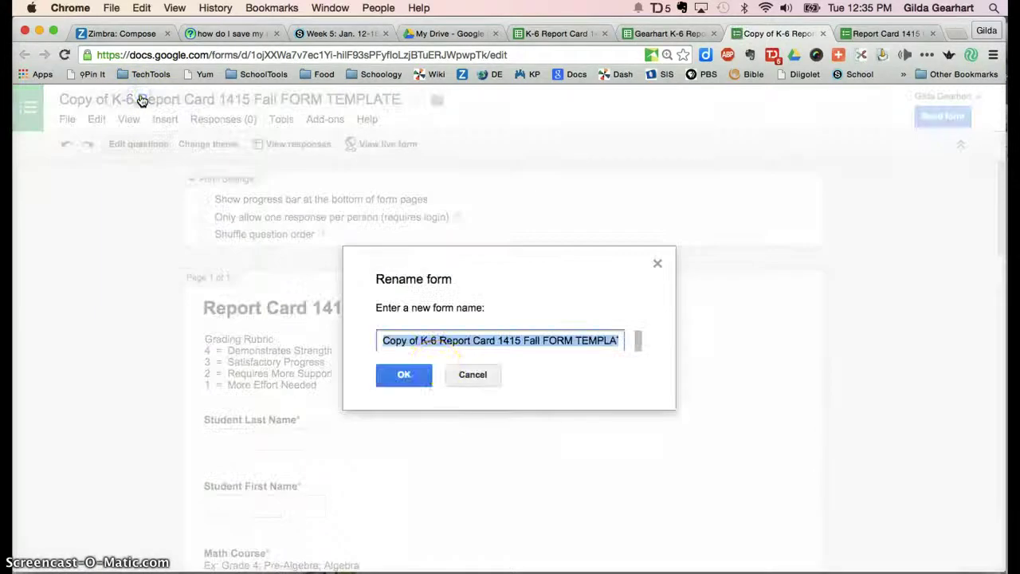
click(420, 341)
drag(421, 341, 361, 343)
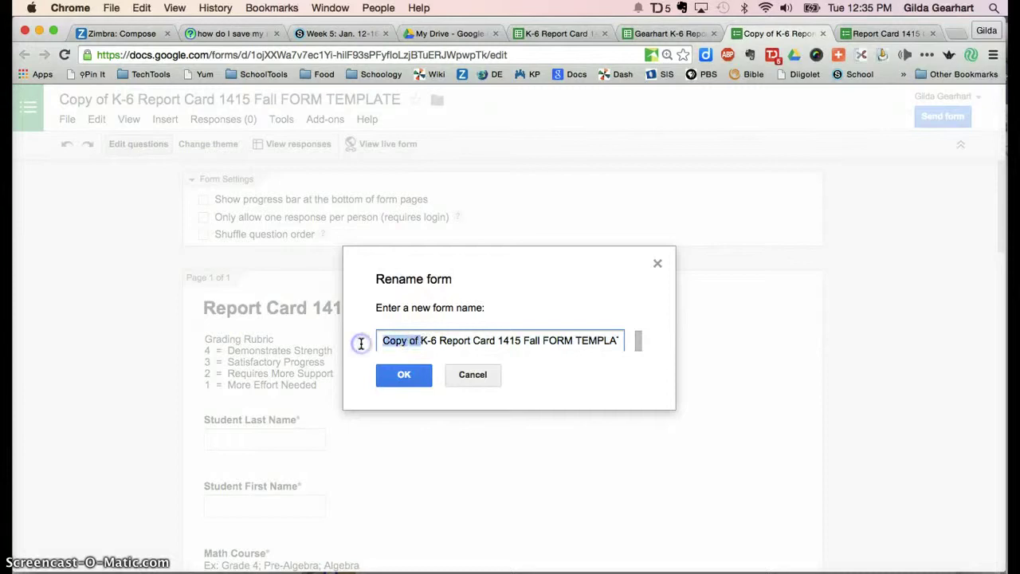
key(BackSpace)
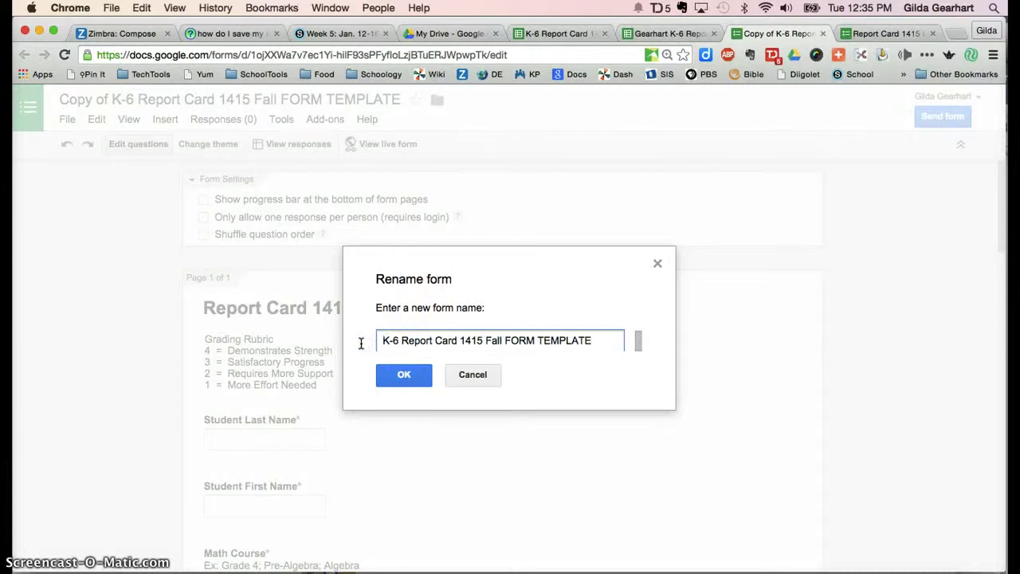
text(Gearhart)
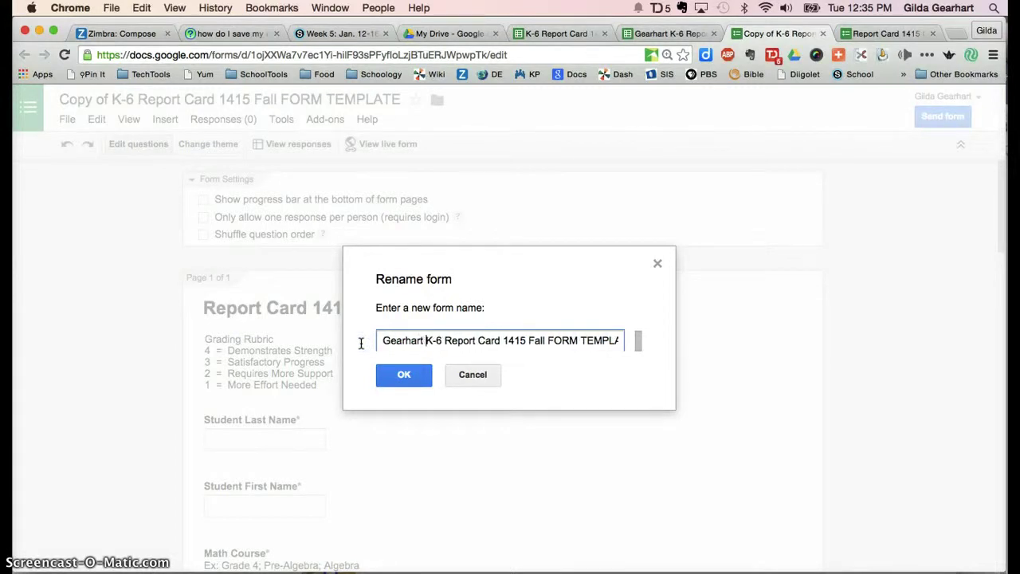
double_click(565, 341)
key(BackSpace)
double_click(574, 338)
key(BackSpace)
click(406, 376)
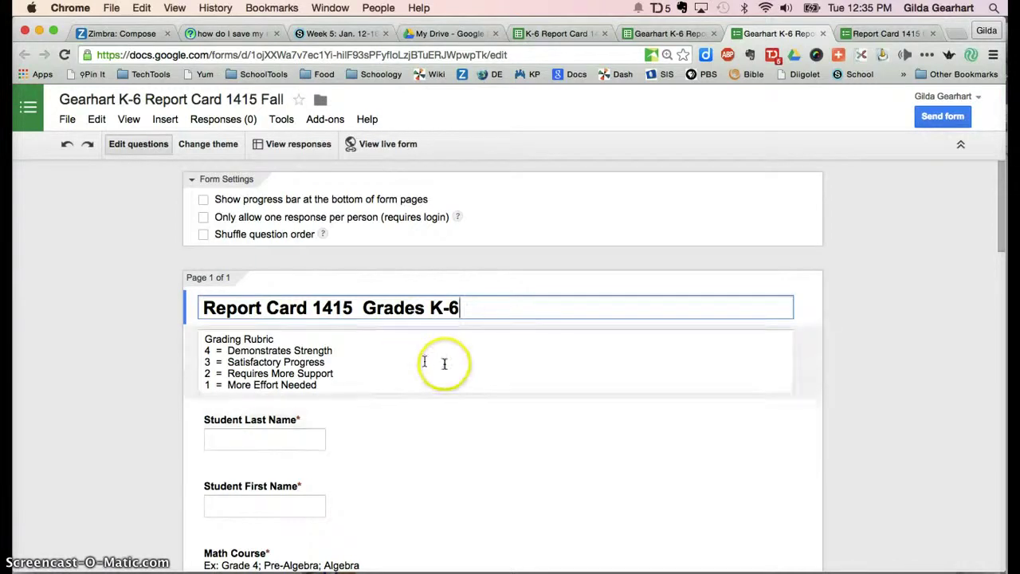
Look through the form's questions and examine the Science question's title, help text and answer options in its editor
scroll(445, 362, down, 1)
scroll(447, 365, down, 3)
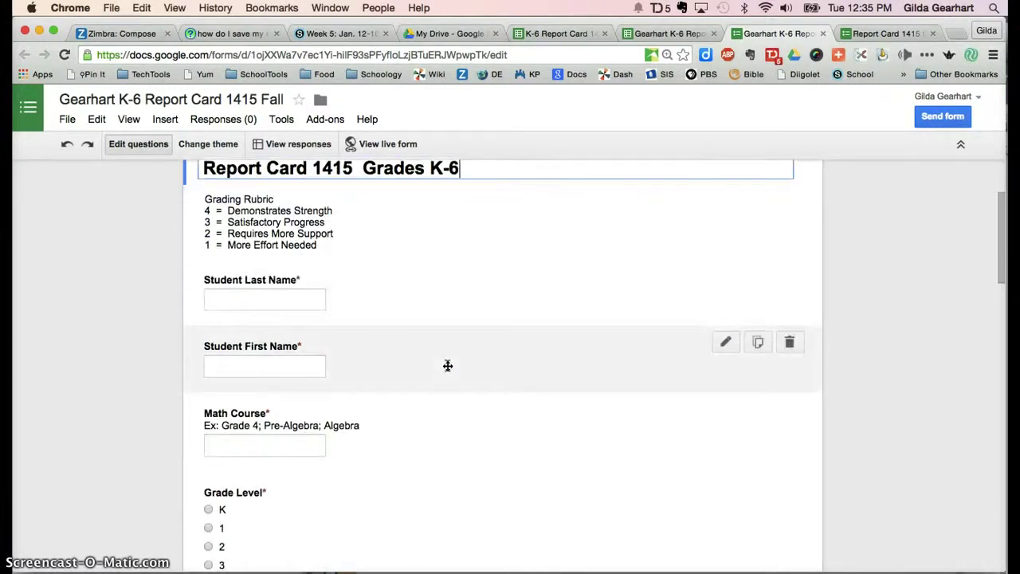
scroll(447, 365, down, 3)
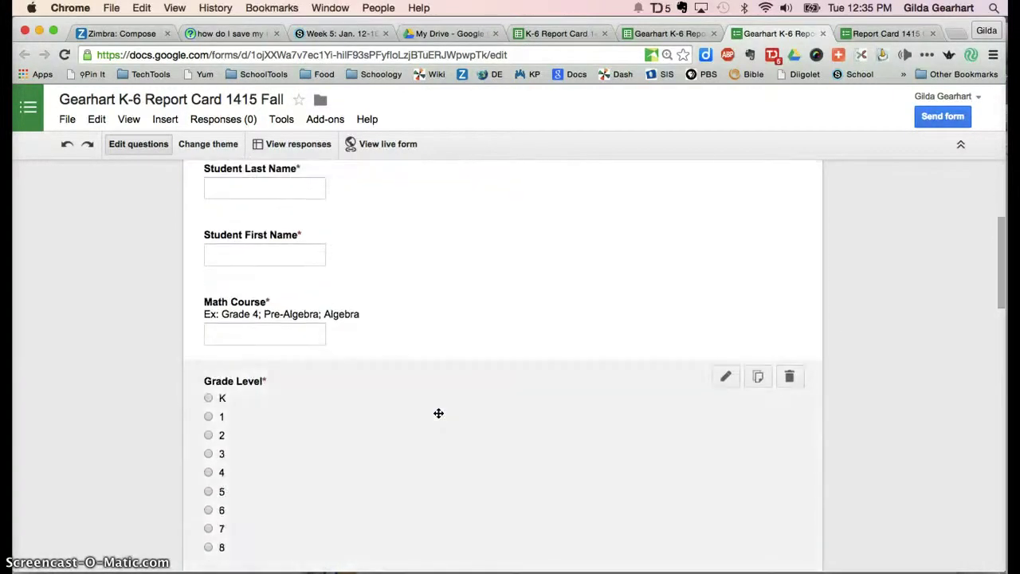
scroll(438, 413, down, 11)
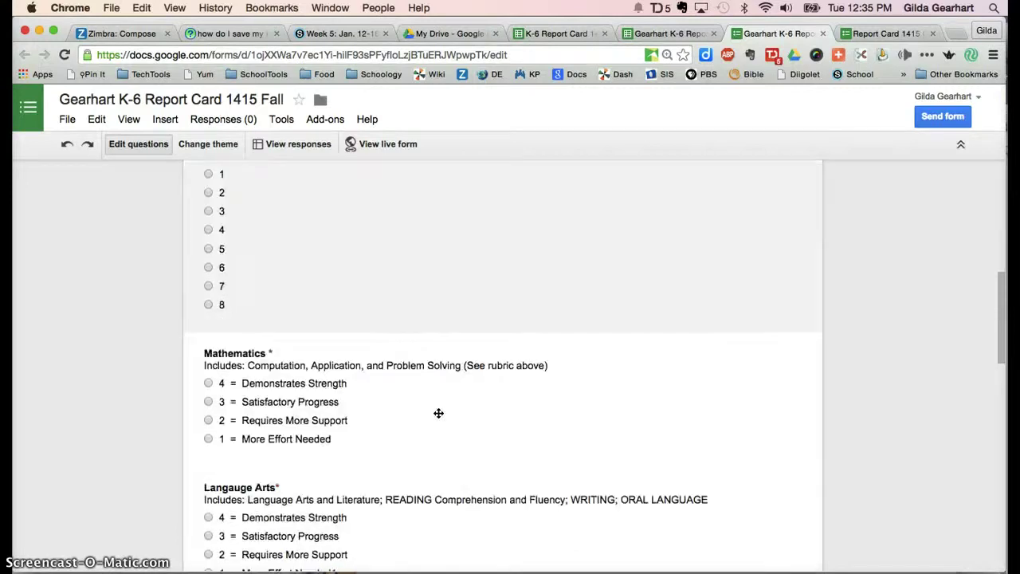
scroll(438, 413, down, 11)
scroll(438, 413, down, 1)
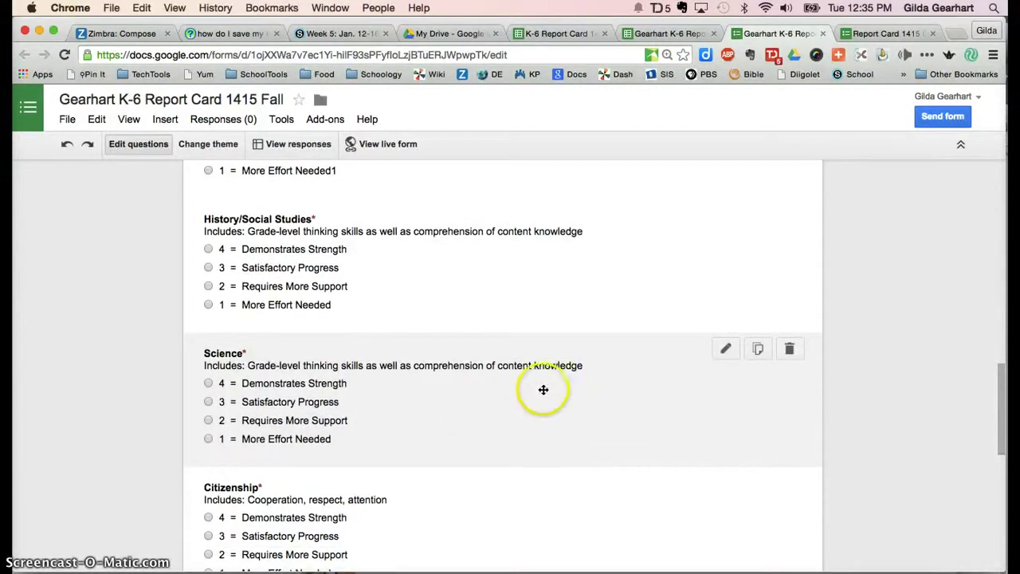
click(726, 351)
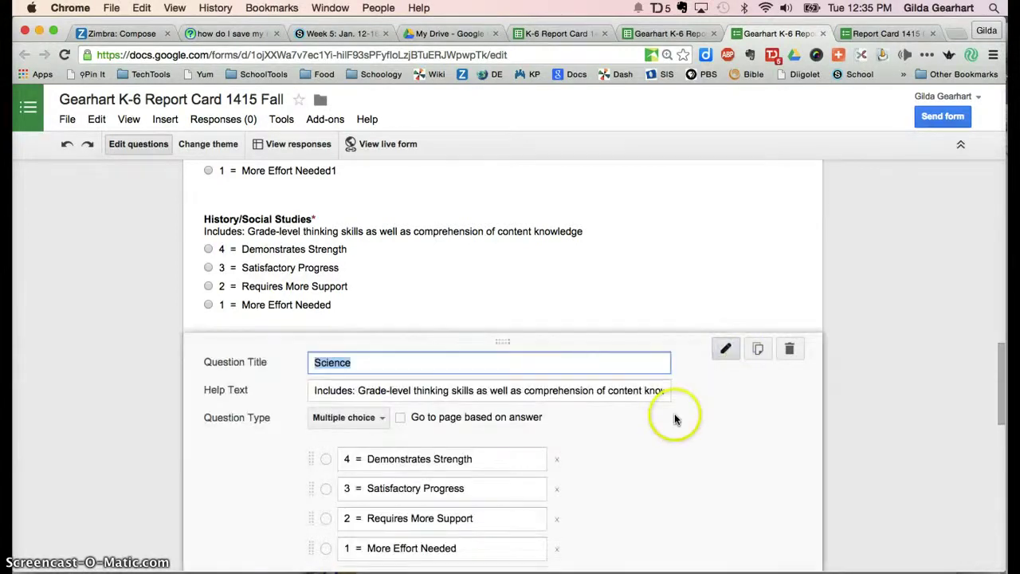
scroll(693, 444, down, 5)
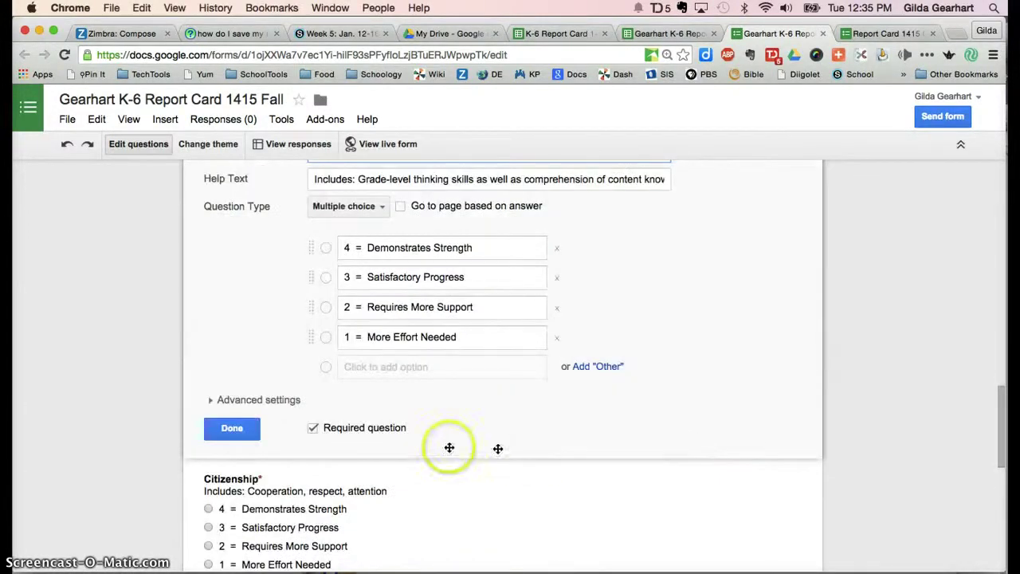
click(233, 428)
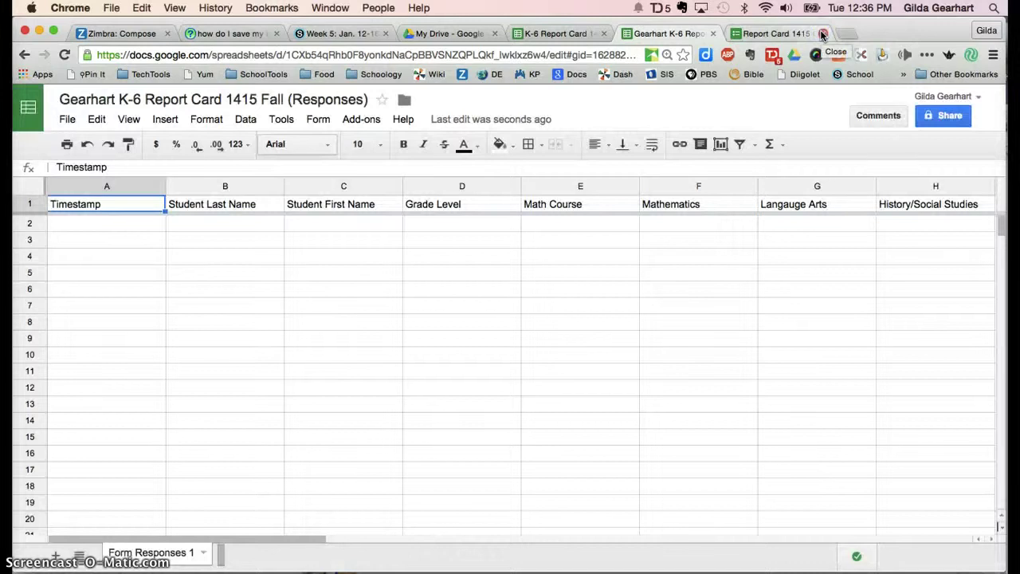
Go back to the live Report Card 1415 Grades K-6 form and copy its full web address
click(773, 35)
scroll(537, 228, up, 15)
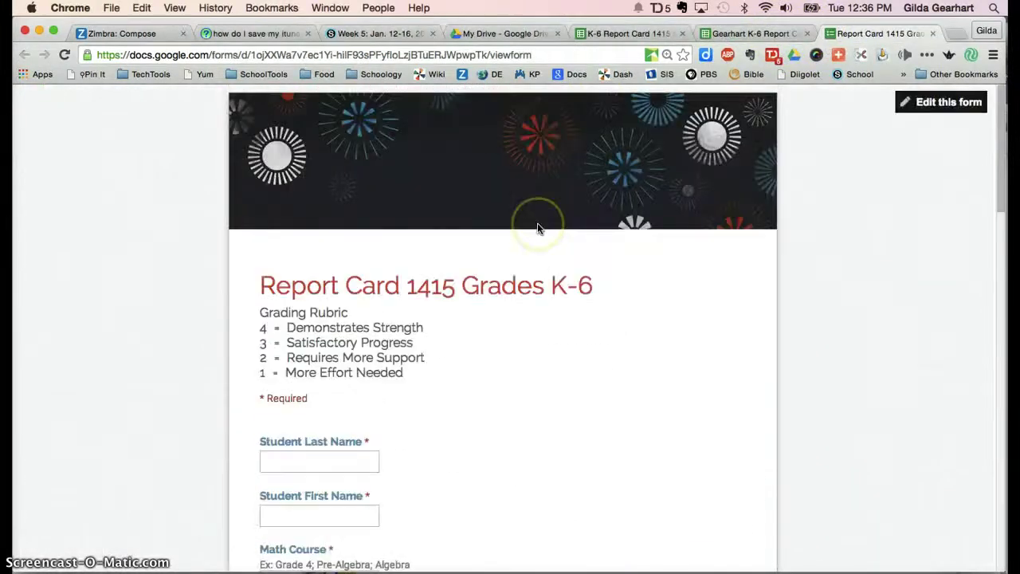
click(551, 55)
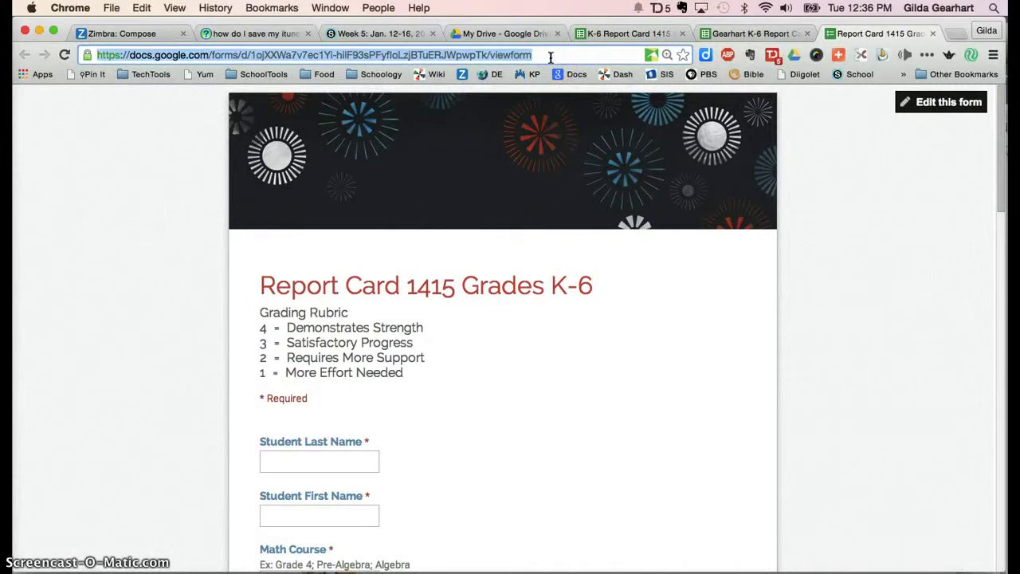
click(213, 296)
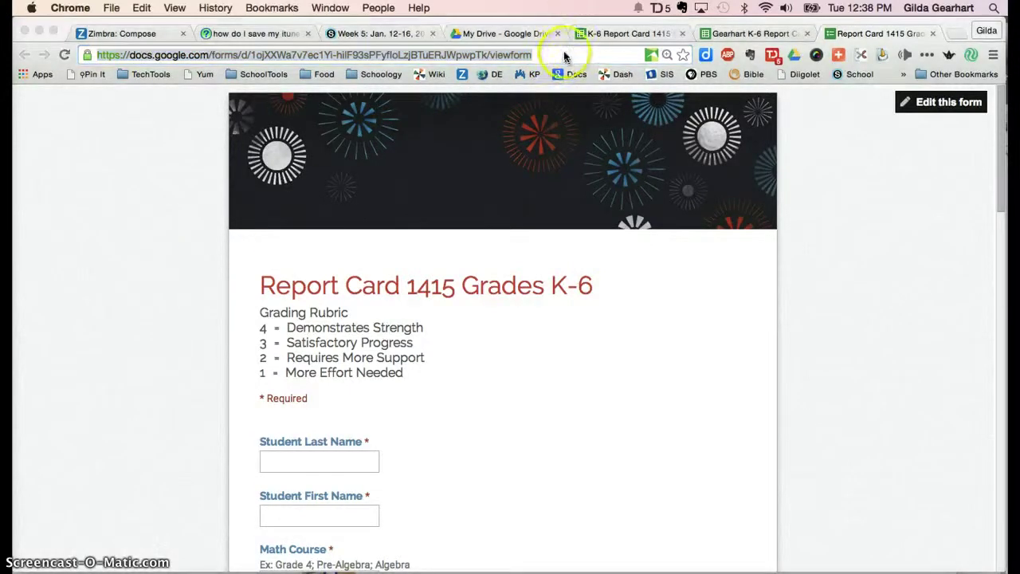
click(564, 54)
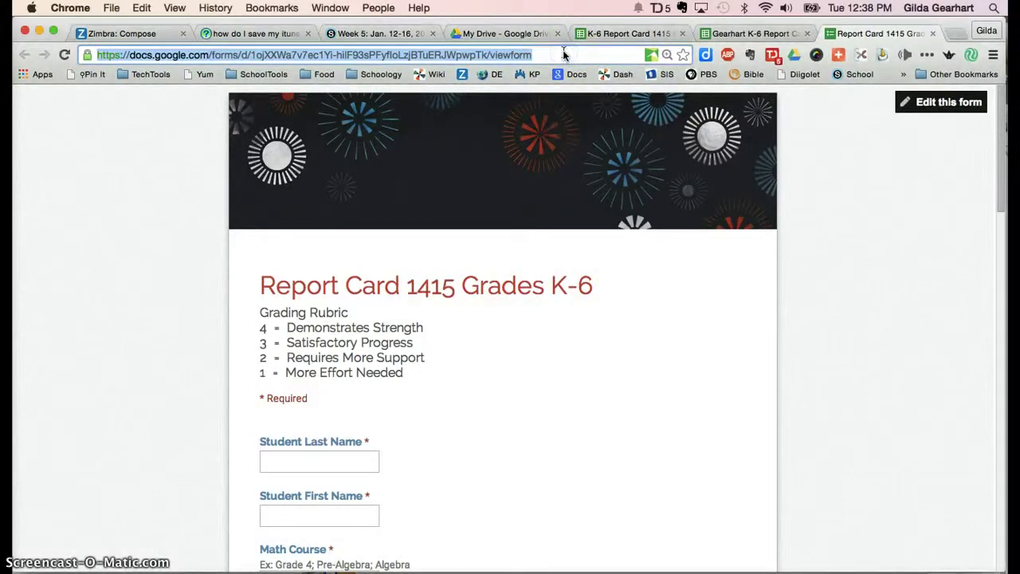
Switch to the Zimbra email draft and write "Click here to access the Report Card form." above the signature
click(125, 35)
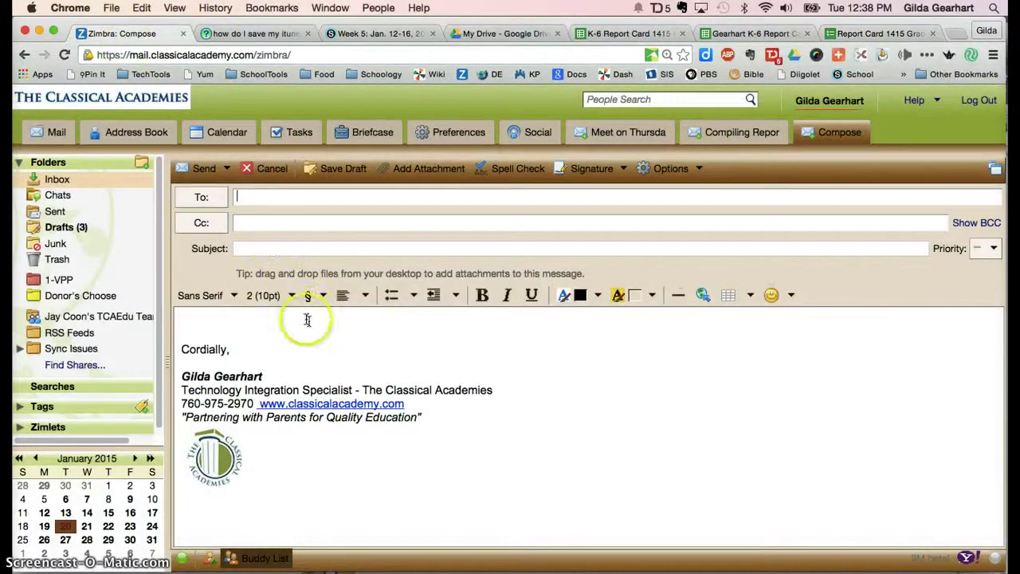
click(307, 322)
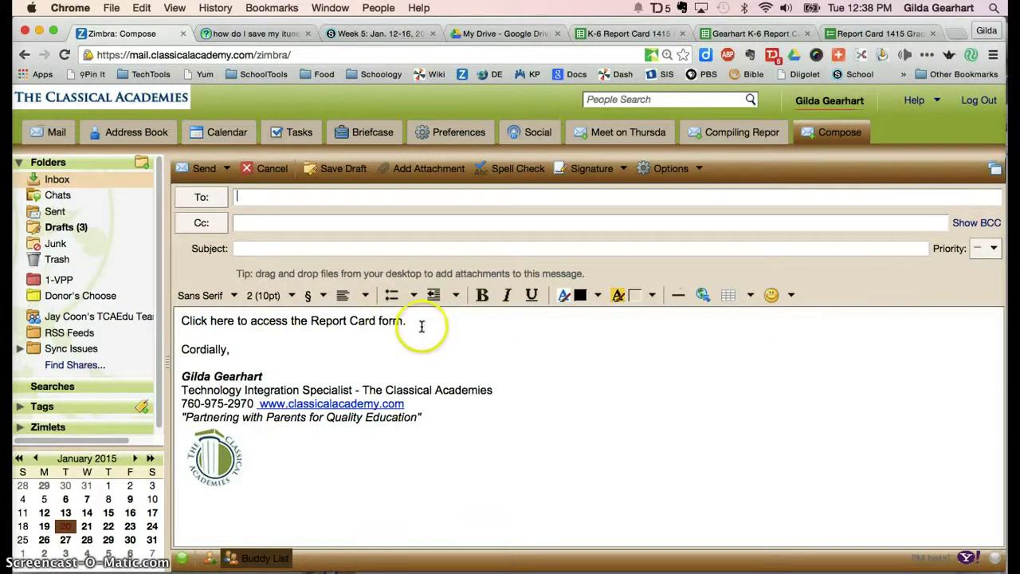
Turn the whole Report Card sentence into a hyperlink to the copied form address, testing the link before confirming it
double_click(399, 319)
drag(399, 319, 181, 320)
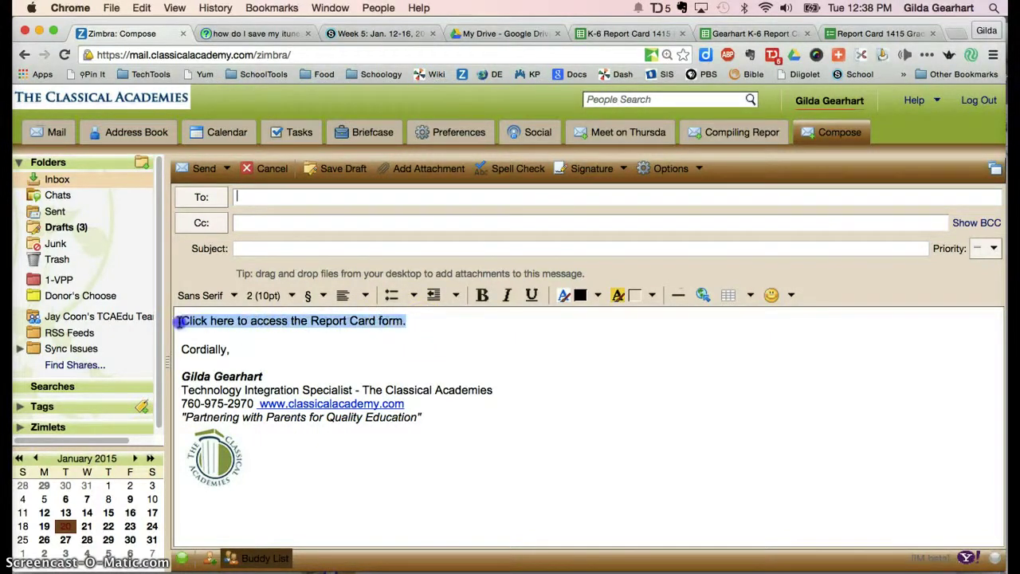
click(699, 301)
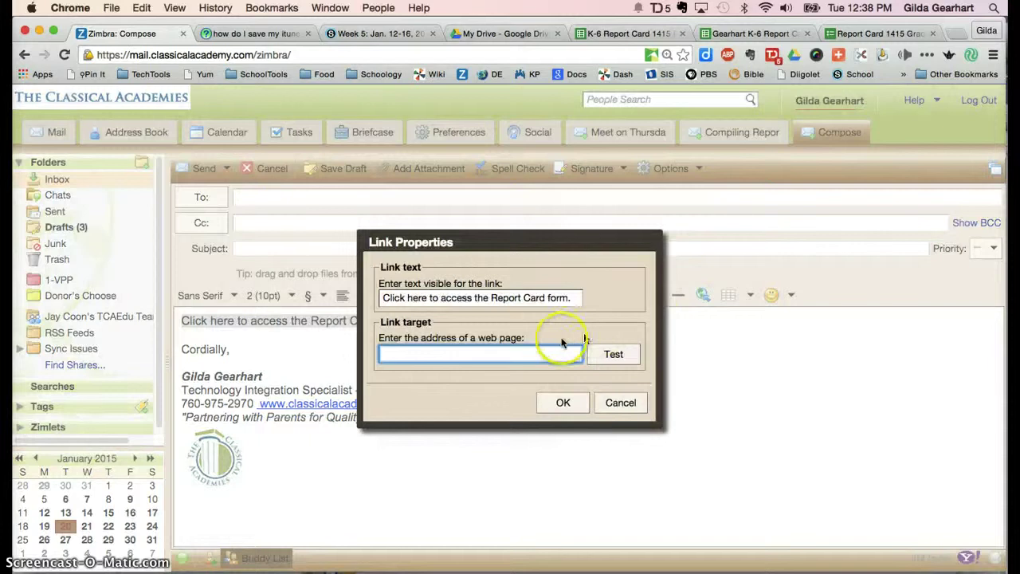
click(538, 351)
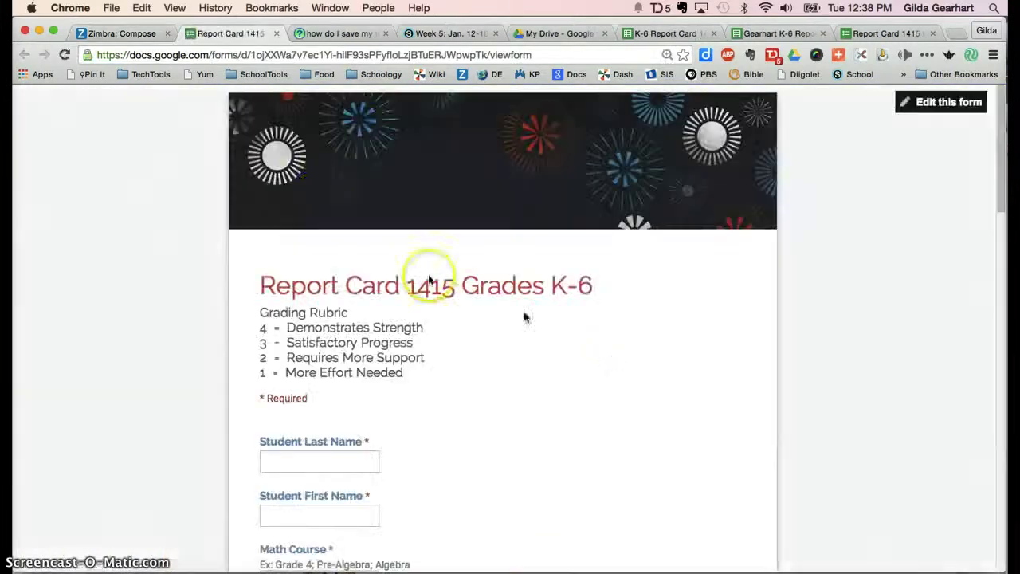
click(277, 35)
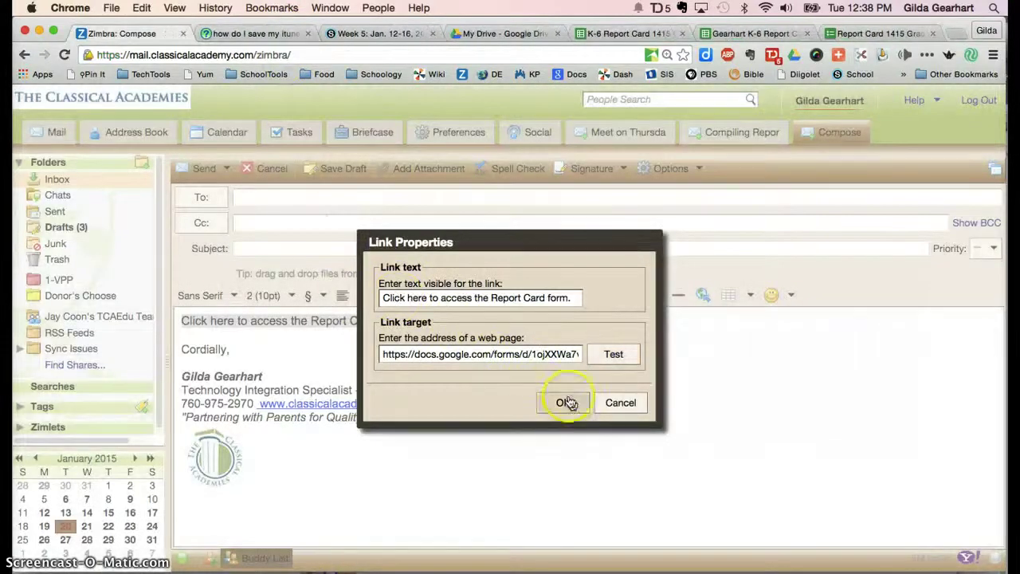
click(565, 402)
click(486, 330)
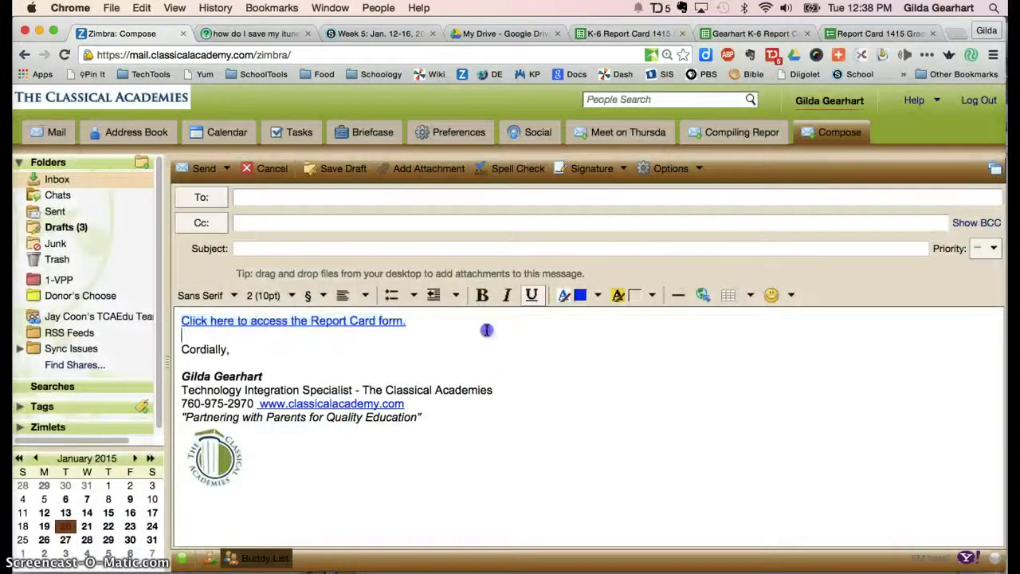
click(479, 325)
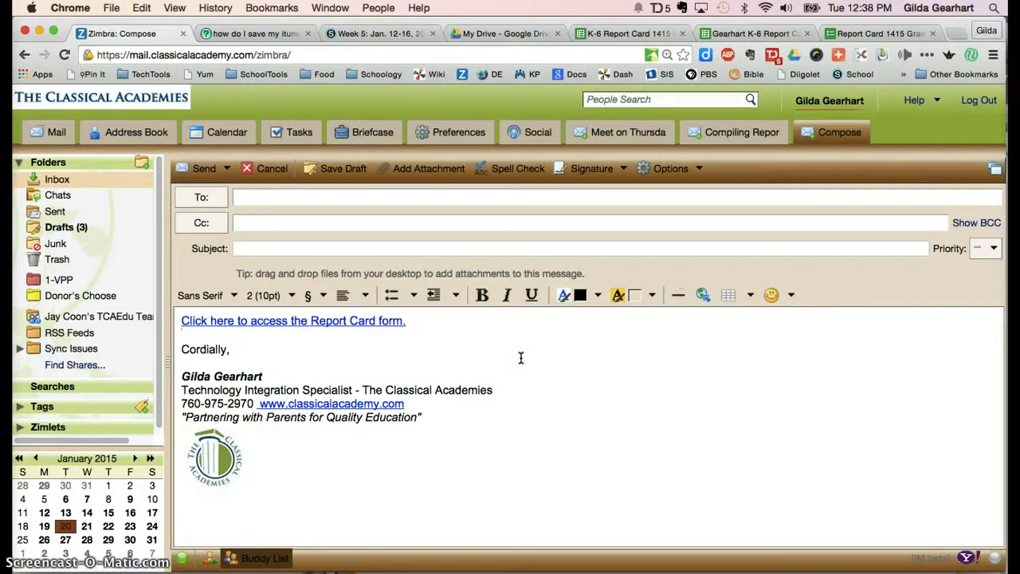
click(543, 375)
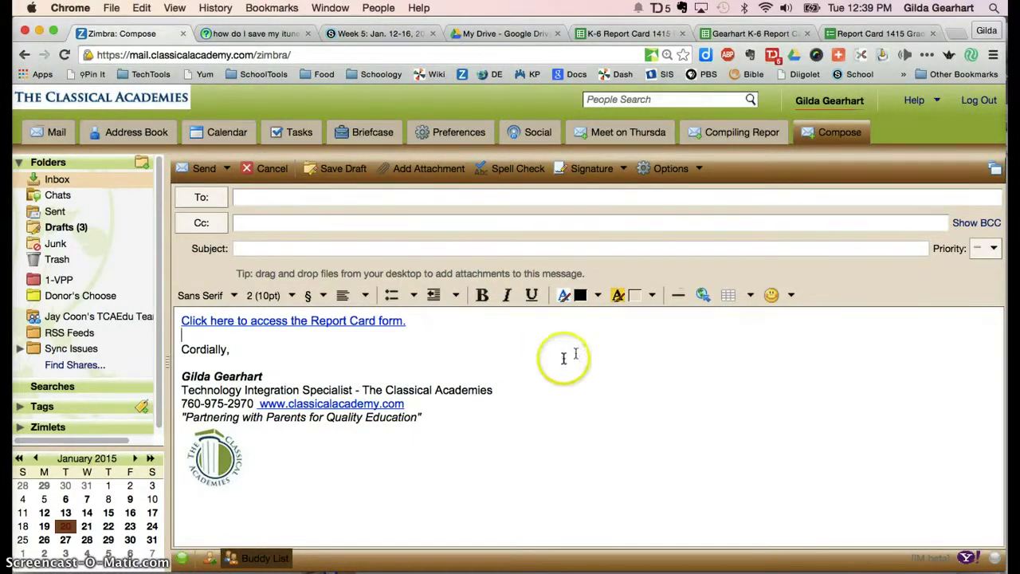
click(679, 176)
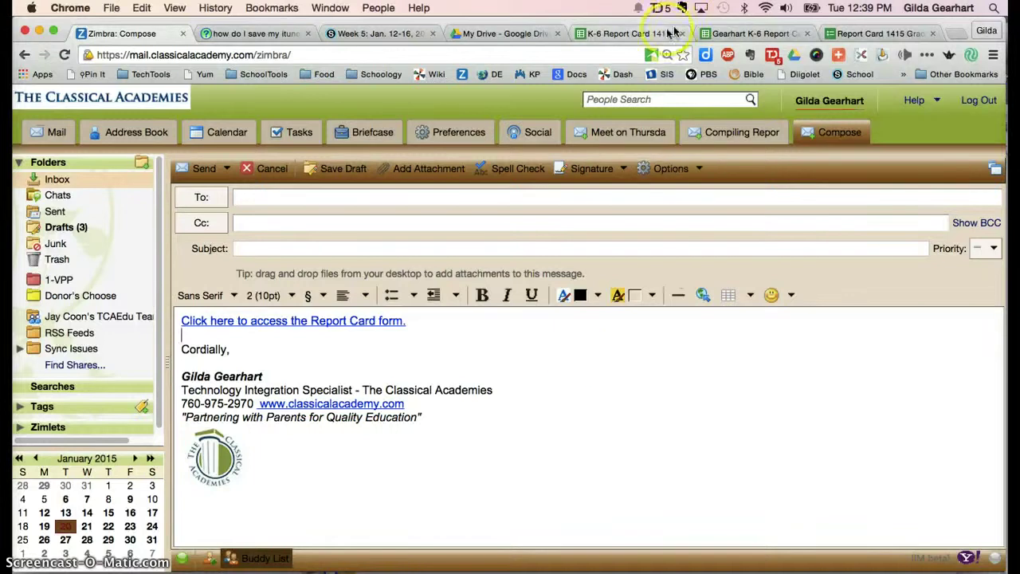
In the K-6 Report Card 1415 Fall SPREADSHEET TEMPLATE (Responses) spreadsheet, add a notification rule that emails right away when a user submits a form
click(626, 34)
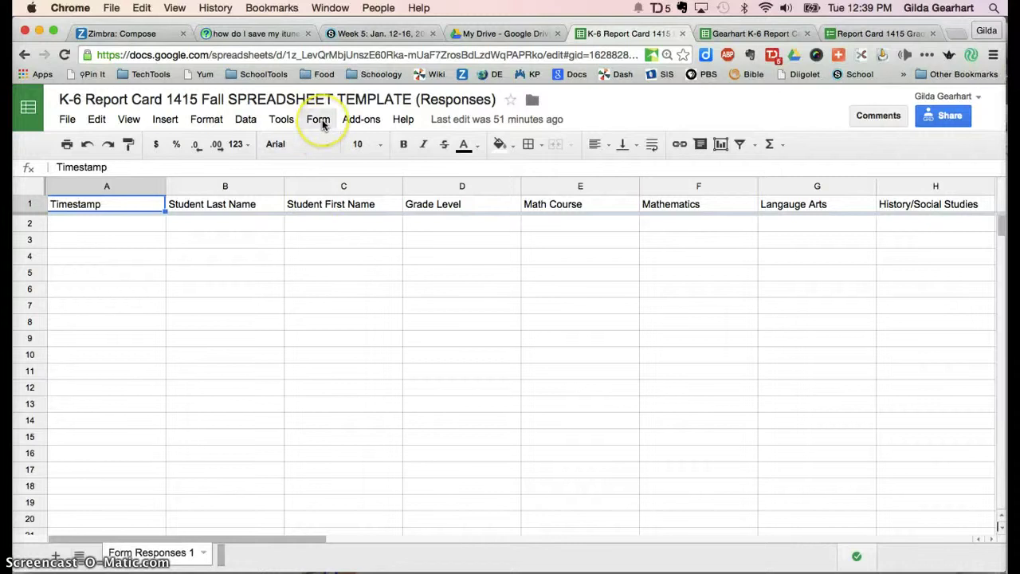
click(282, 121)
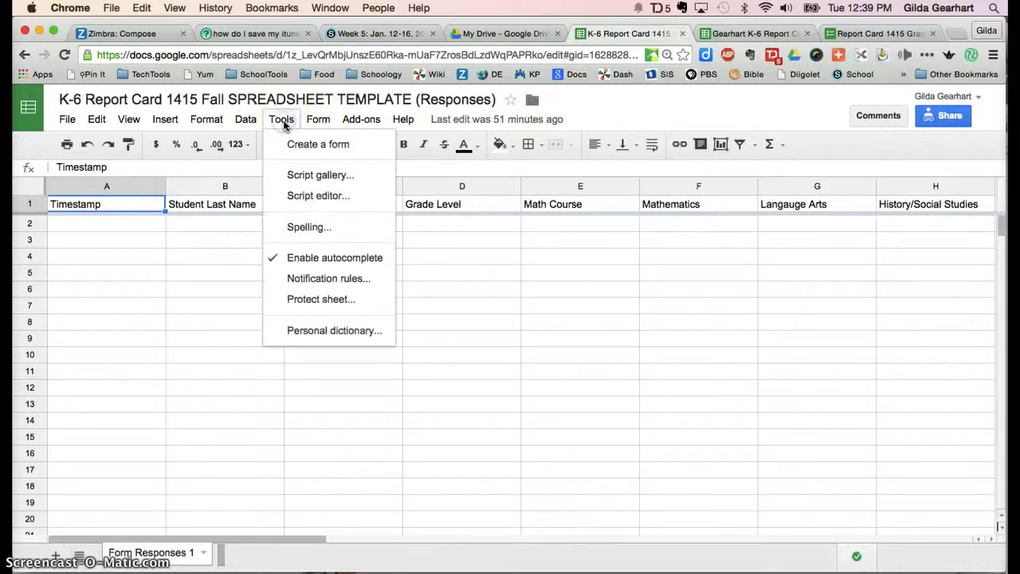
click(293, 279)
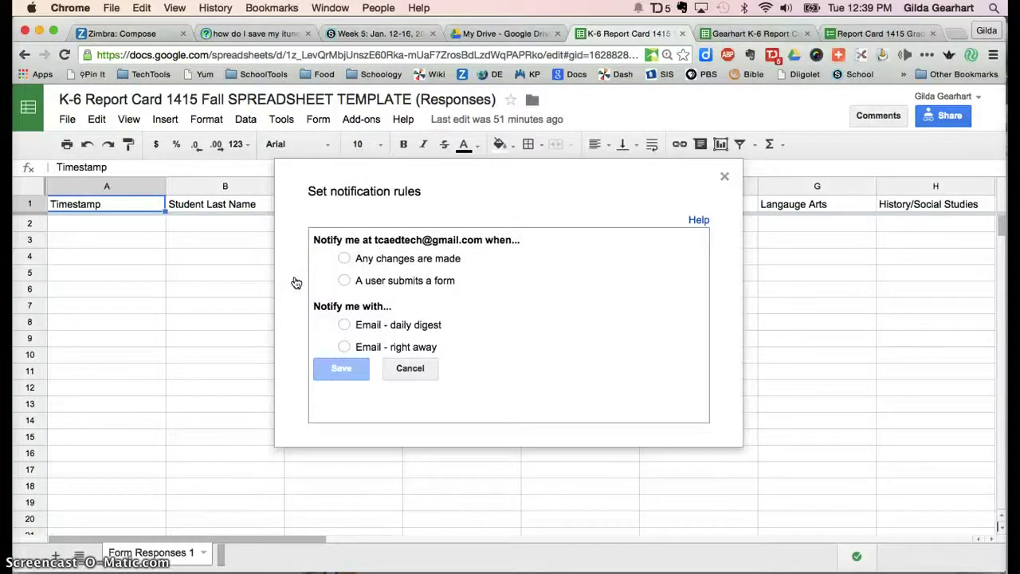
click(343, 280)
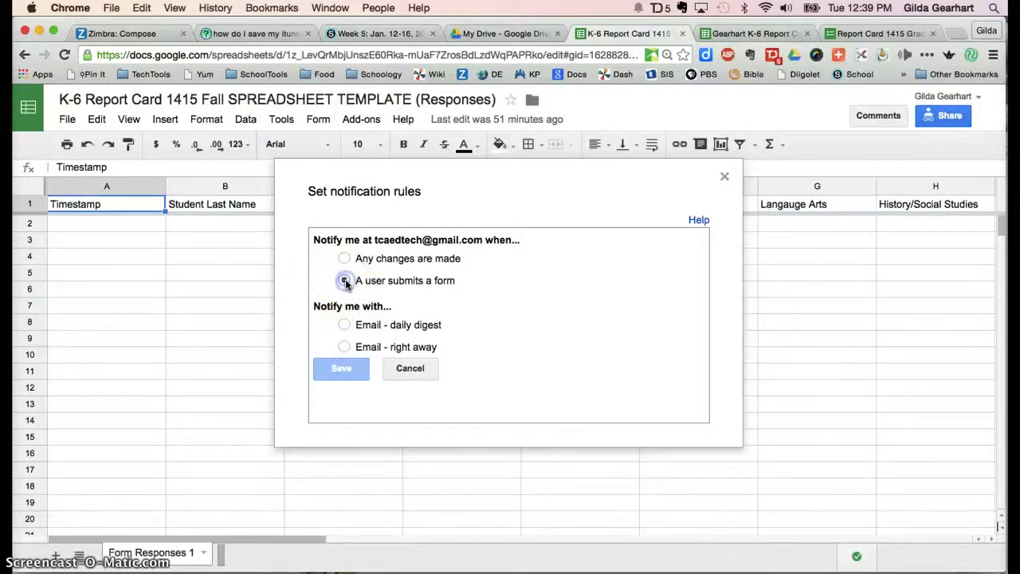
click(345, 347)
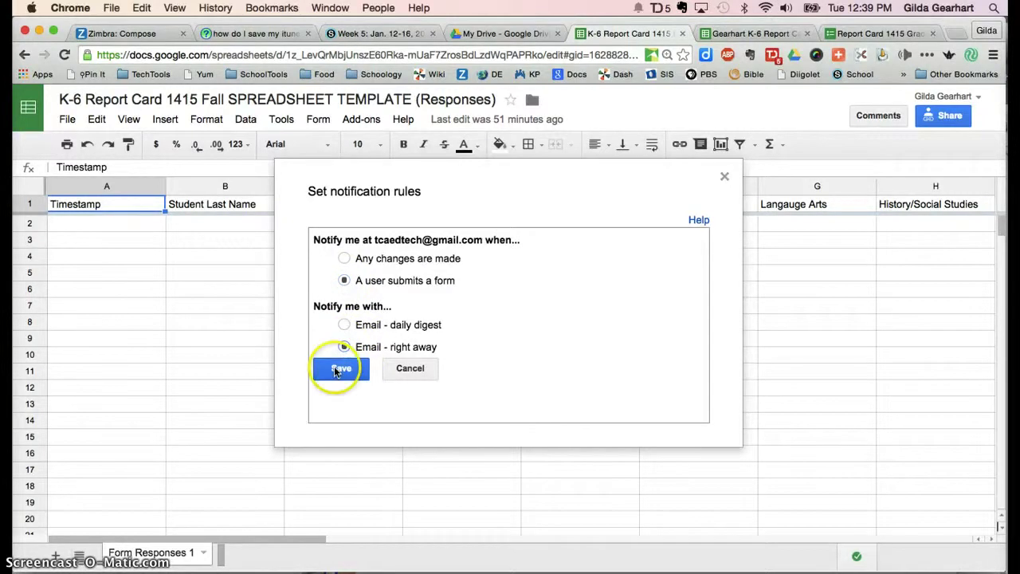
click(342, 369)
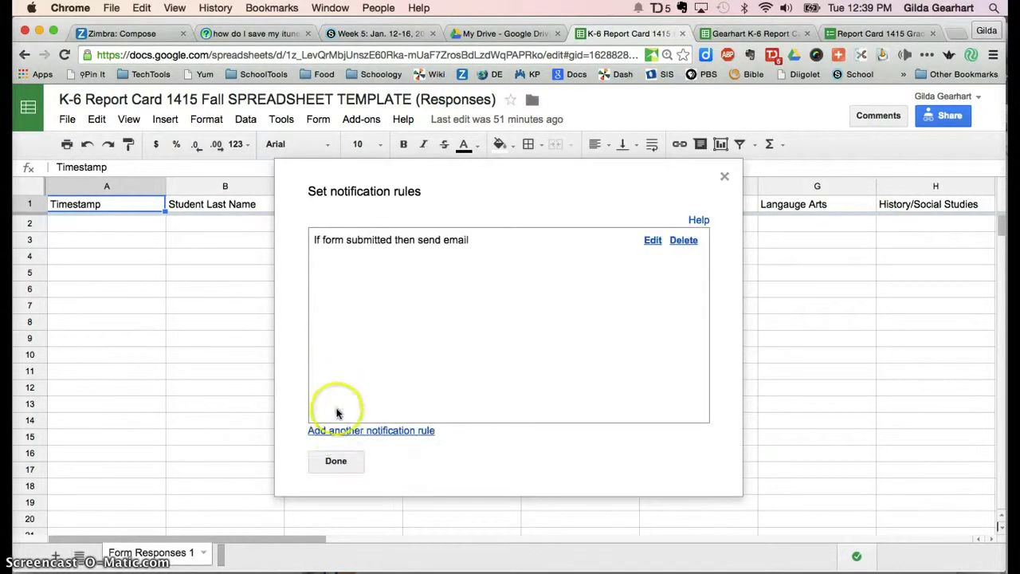
click(335, 460)
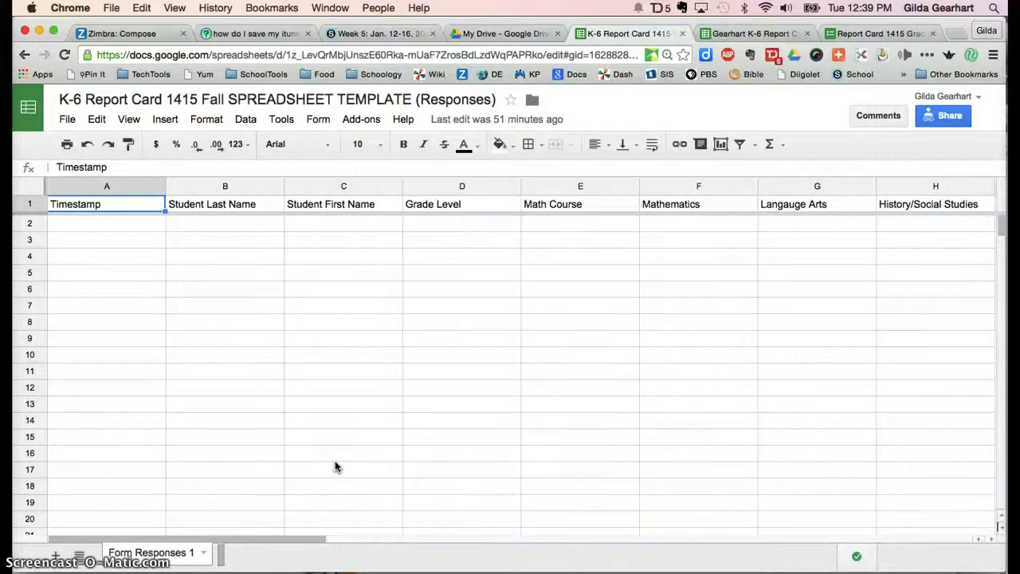